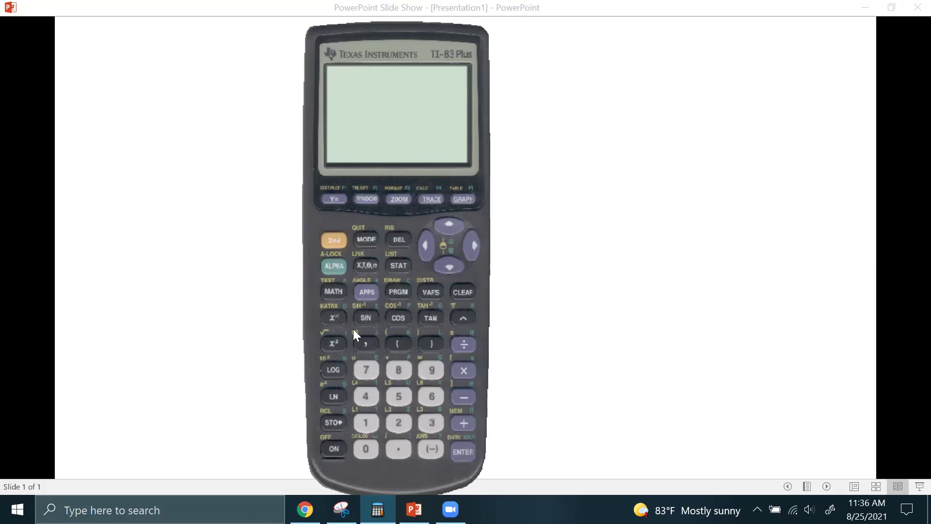
Step: Turn the calculator on, then compare the (−) negation and − subtraction keys on a cleared entry line
{"action": "left_click", "coordinate": [325, 451]}
{"action": "left_click", "coordinate": [463, 292]}
{"action": "left_click", "coordinate": [432, 448]}
{"action": "left_click", "coordinate": [464, 394]}
{"action": "left_click", "coordinate": [458, 290]}
Step: Open the Y= list and erase the old Y1 (5X+6) and Y2 equations
{"action": "left_click", "coordinate": [330, 200]}
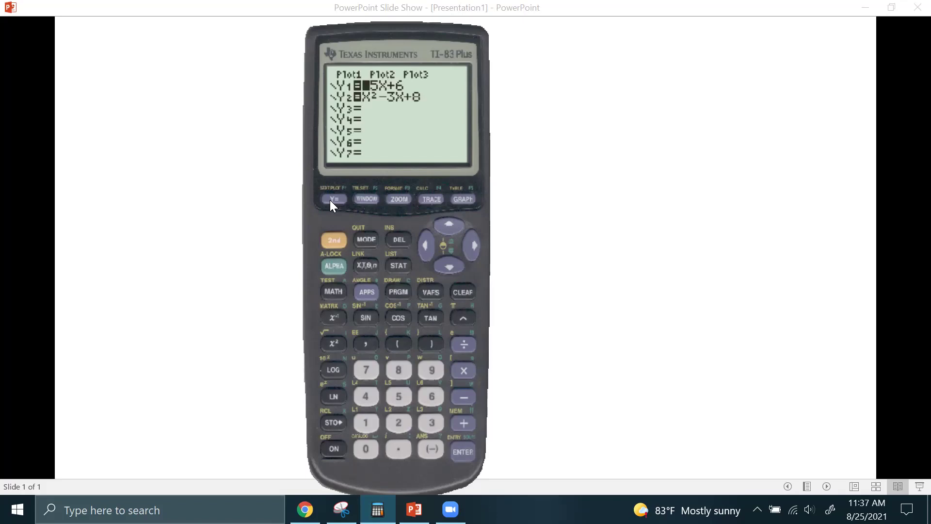
{"action": "left_click", "coordinate": [468, 293]}
{"action": "left_click", "coordinate": [462, 290]}
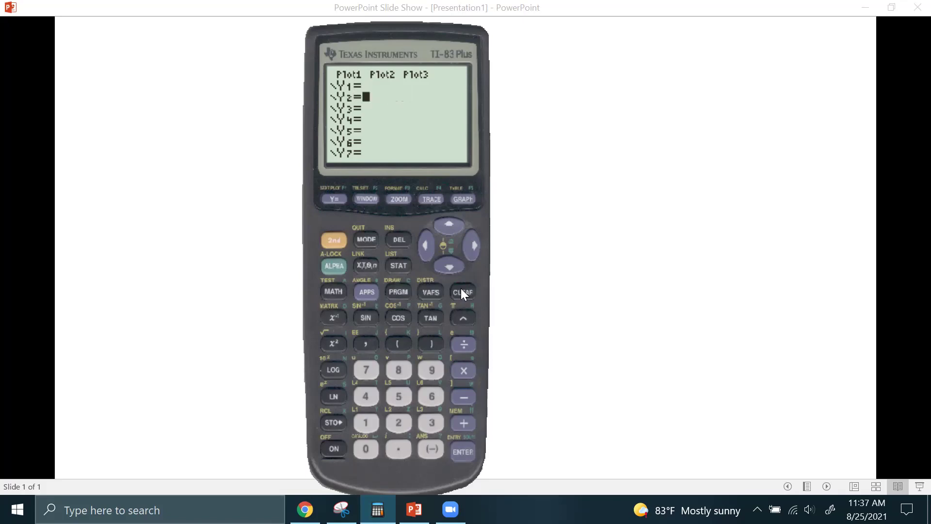
Step: Move the cursor up onto Plot1 and back down to Y1, twice
{"action": "left_click", "coordinate": [441, 216]}
{"action": "left_click", "coordinate": [441, 216]}
{"action": "left_click", "coordinate": [453, 265]}
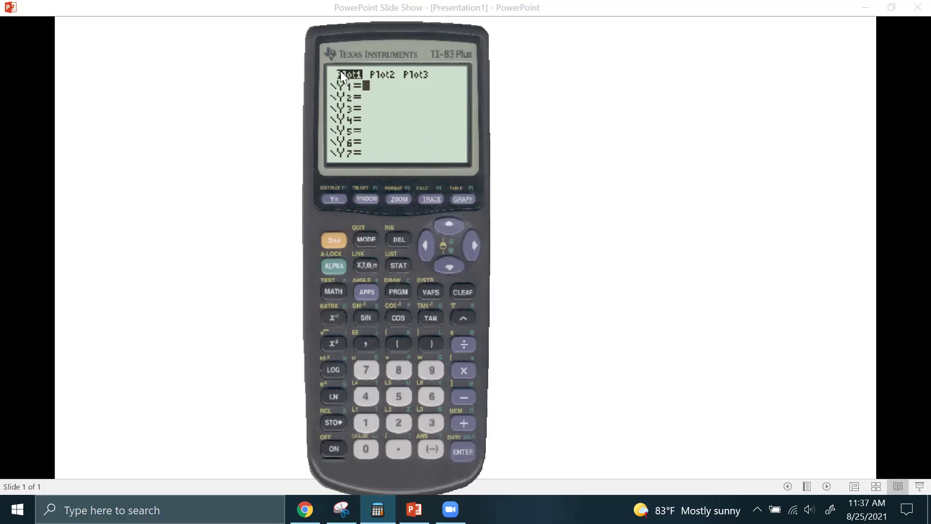
{"action": "left_click", "coordinate": [441, 225]}
{"action": "left_click", "coordinate": [449, 265]}
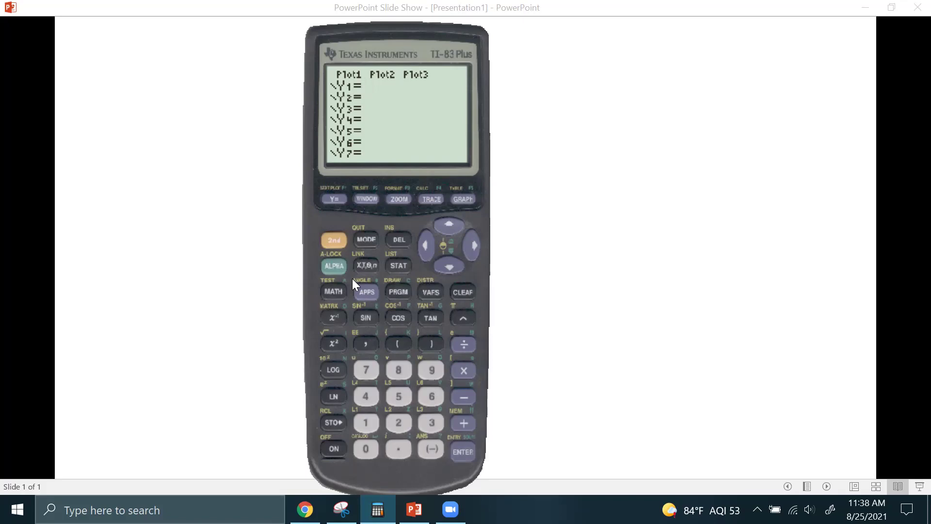
Step: Enter X+2 as the Y1 function
{"action": "left_click", "coordinate": [363, 266]}
{"action": "left_click", "coordinate": [458, 422]}
{"action": "left_click", "coordinate": [399, 420]}
{"action": "left_click", "coordinate": [463, 452]}
Step: Enter X²-2X-4 as the Y2 function
{"action": "left_click", "coordinate": [364, 267]}
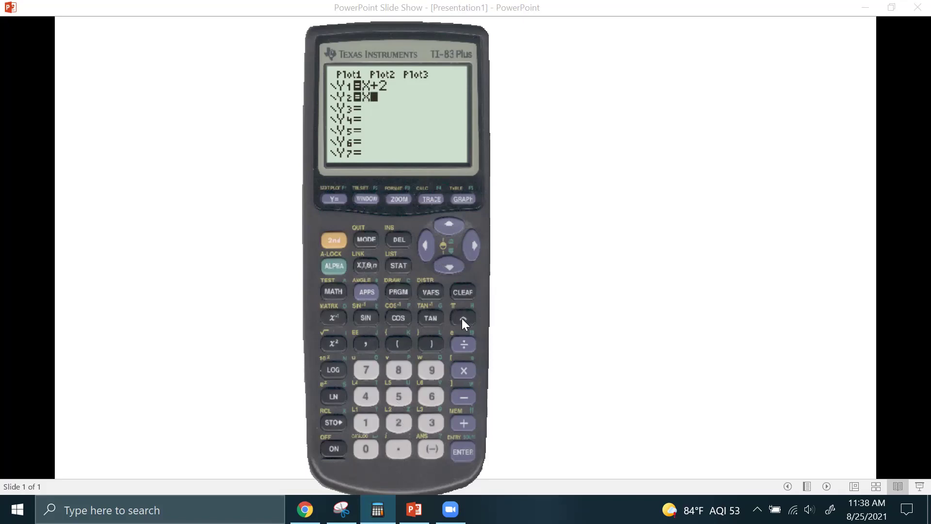
{"action": "left_click", "coordinate": [331, 343]}
{"action": "left_click", "coordinate": [465, 397]}
{"action": "left_click", "coordinate": [388, 424]}
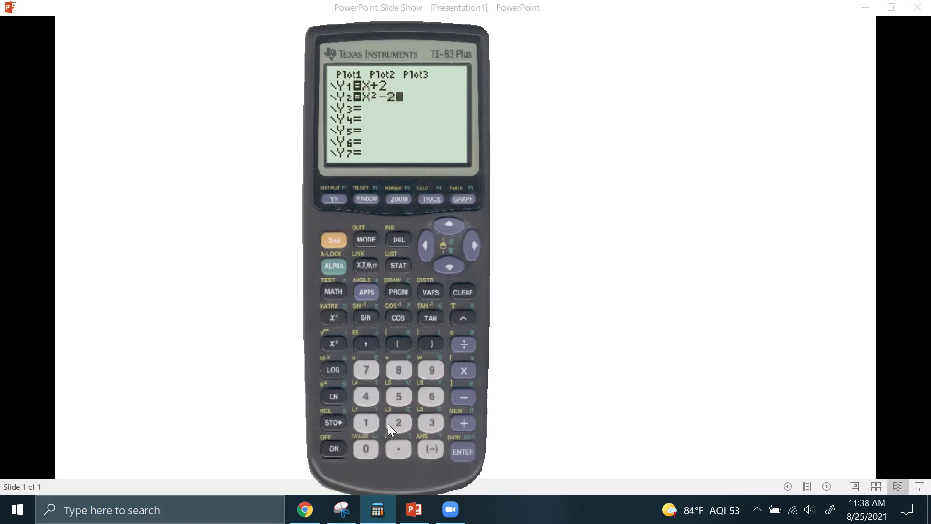
{"action": "left_click", "coordinate": [370, 267]}
{"action": "left_click", "coordinate": [461, 399]}
{"action": "left_click", "coordinate": [371, 397]}
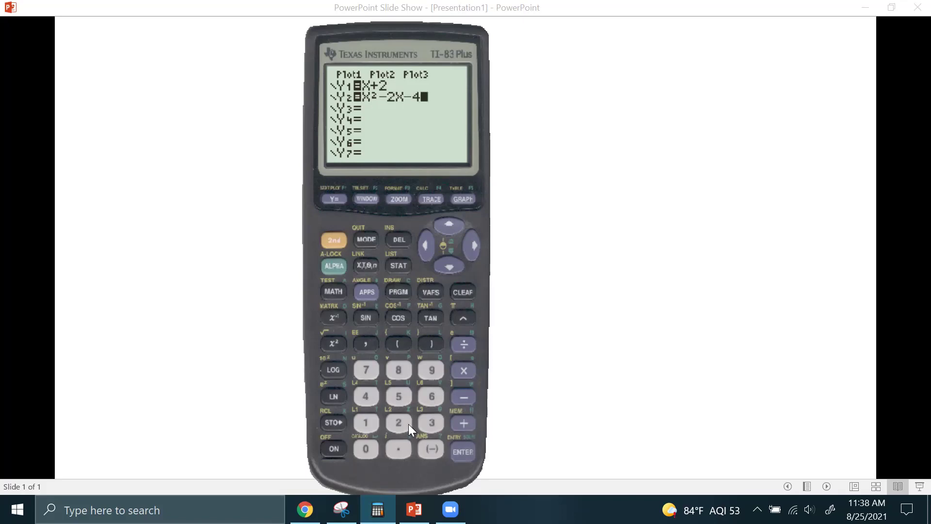
{"action": "left_click", "coordinate": [462, 452]}
Step: Type X^51 into Y3, then clear that entry
{"action": "left_click", "coordinate": [365, 261]}
{"action": "left_click", "coordinate": [464, 318]}
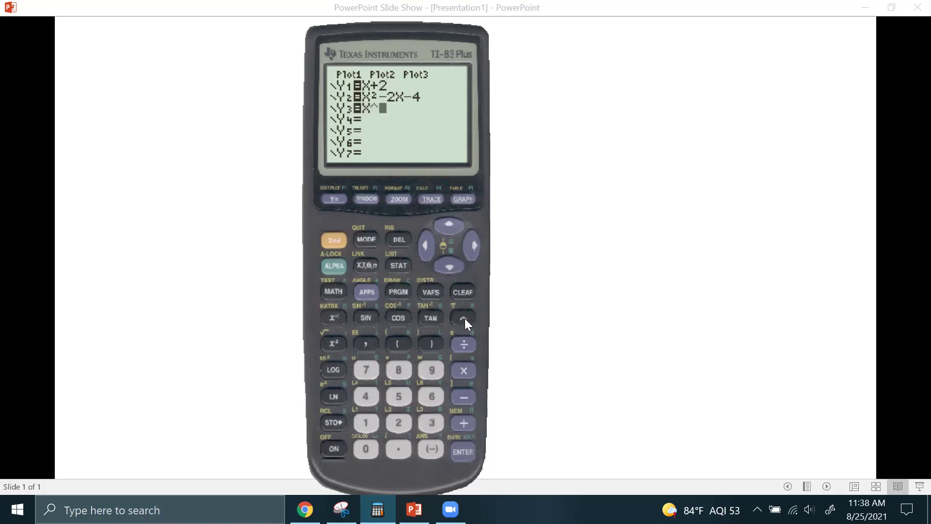
{"action": "left_click", "coordinate": [396, 394]}
{"action": "left_click", "coordinate": [366, 420]}
{"action": "left_click", "coordinate": [463, 290]}
Step: Graph the line and parabola with 6:ZStandard, then reopen the ZOOM menu
{"action": "left_click", "coordinate": [395, 197]}
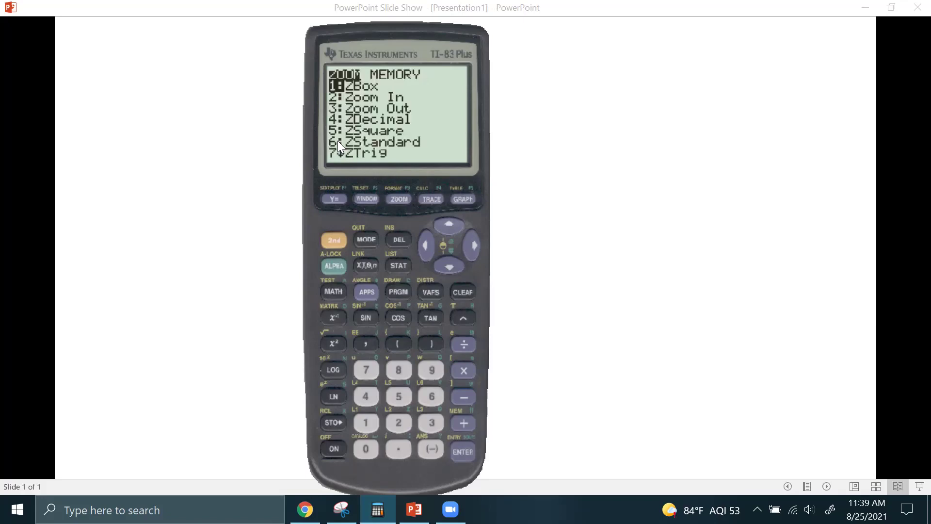
{"action": "left_click", "coordinate": [448, 266]}
{"action": "left_click", "coordinate": [448, 265]}
{"action": "left_click", "coordinate": [449, 266]}
{"action": "left_click", "coordinate": [448, 266]}
{"action": "left_click", "coordinate": [448, 266]}
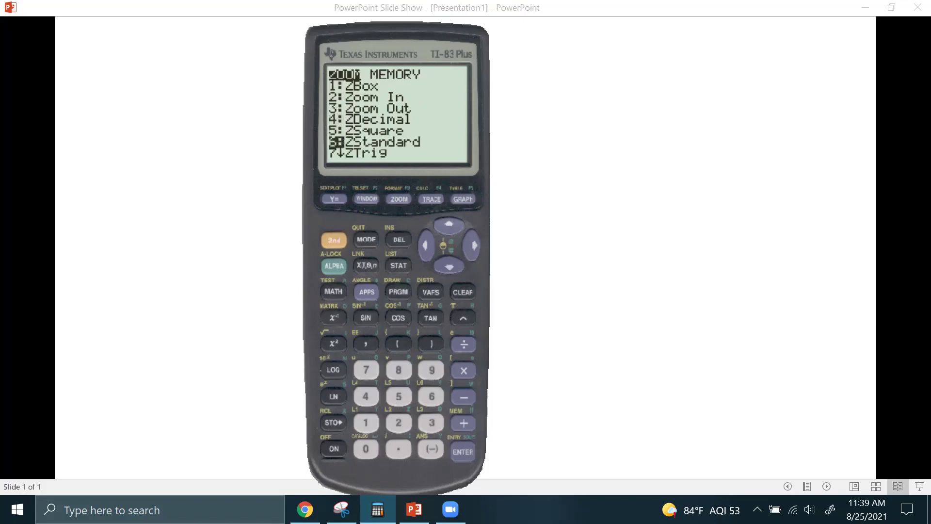
{"action": "left_click", "coordinate": [455, 450]}
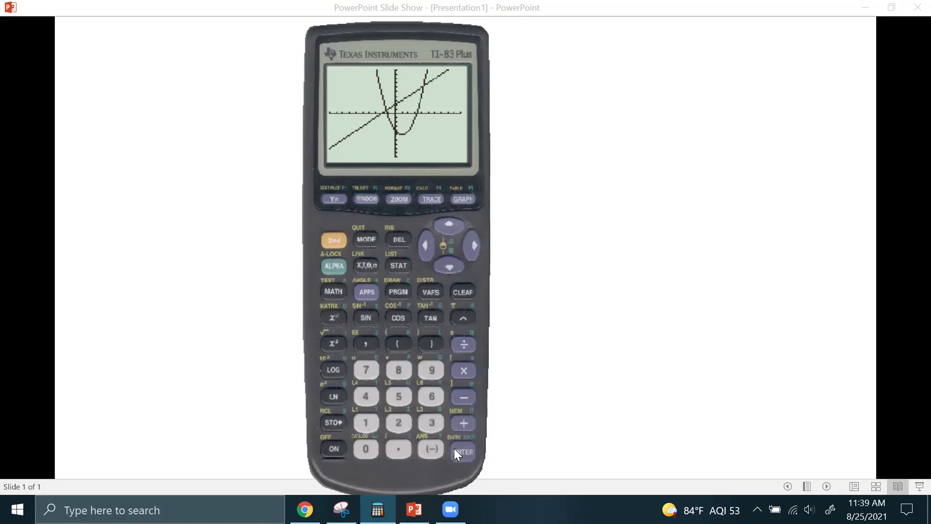
{"action": "left_click", "coordinate": [397, 199]}
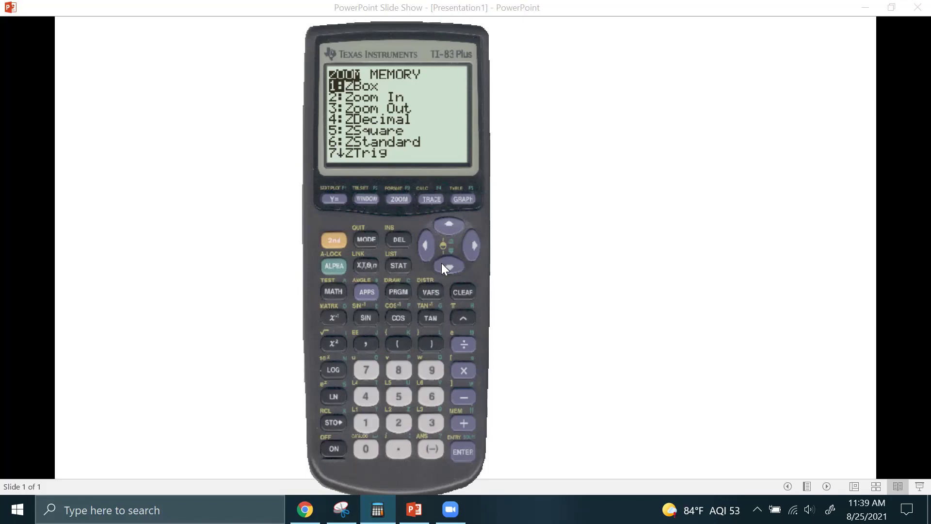
Step: Set the window to Xmin -20 and Xmax 20 and graph both functions
{"action": "left_click", "coordinate": [368, 198]}
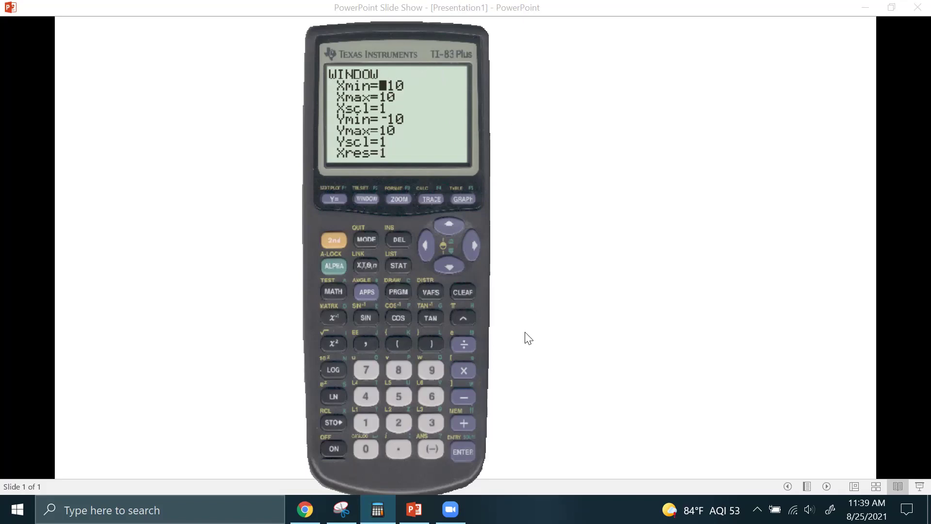
{"action": "left_click", "coordinate": [425, 449]}
{"action": "left_click", "coordinate": [399, 422]}
{"action": "left_click", "coordinate": [361, 445]}
{"action": "left_click", "coordinate": [462, 452]}
{"action": "left_click", "coordinate": [388, 420]}
{"action": "left_click", "coordinate": [371, 445]}
{"action": "left_click", "coordinate": [468, 455]}
{"action": "left_click", "coordinate": [468, 200]}
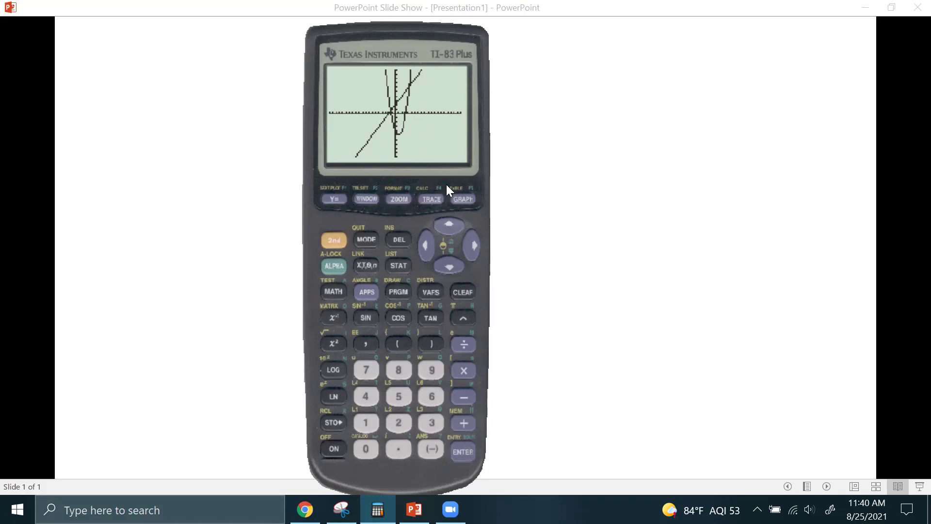
Step: Reset the window with ZStandard and retype Xmin as -10 using the subtraction key
{"action": "left_click", "coordinate": [395, 200]}
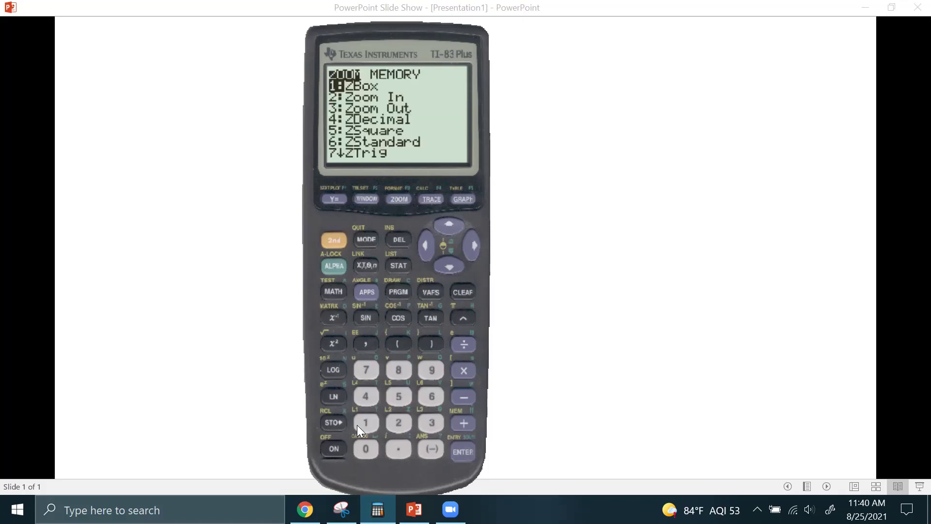
{"action": "left_click", "coordinate": [428, 396]}
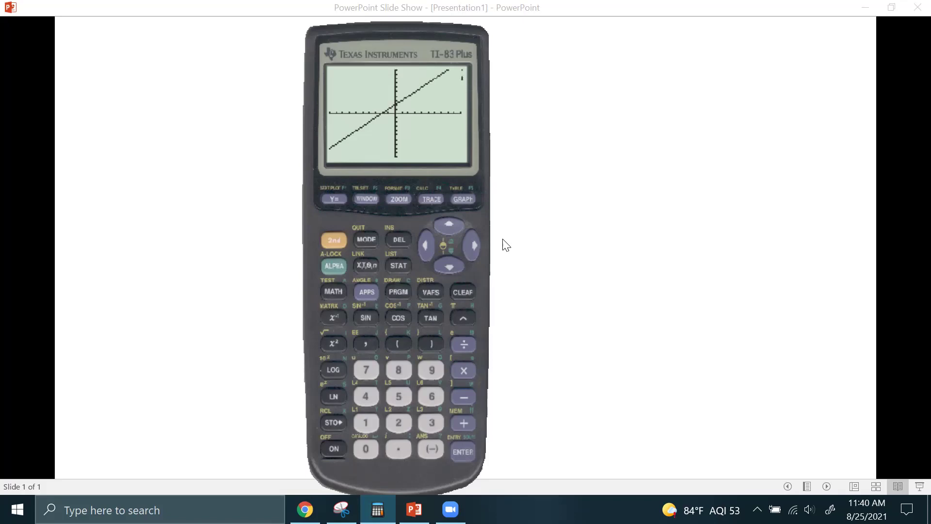
{"action": "left_click", "coordinate": [366, 199]}
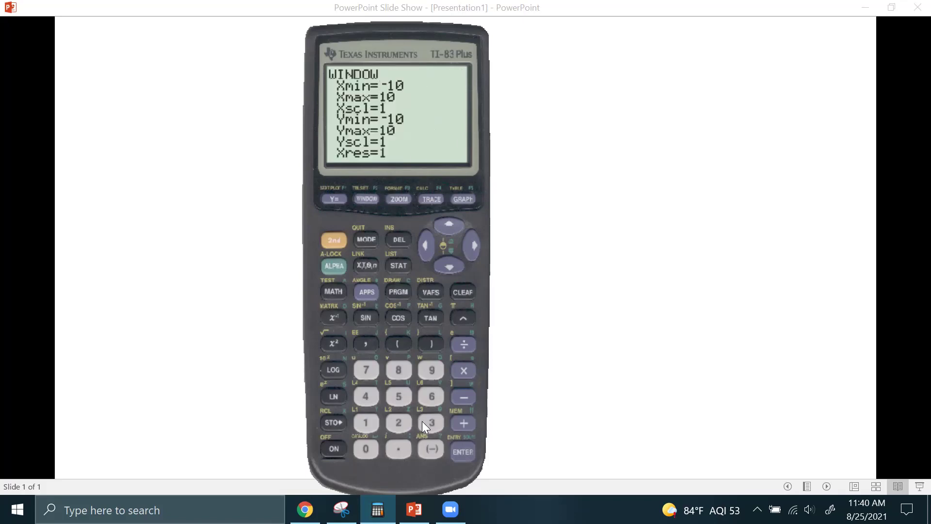
{"action": "left_click", "coordinate": [463, 397]}
{"action": "left_click", "coordinate": [366, 425]}
{"action": "left_click", "coordinate": [365, 446]}
Step: Fix the Xmin syntax error by using the (−) negative sign, then return to Y=
{"action": "left_click", "coordinate": [461, 452]}
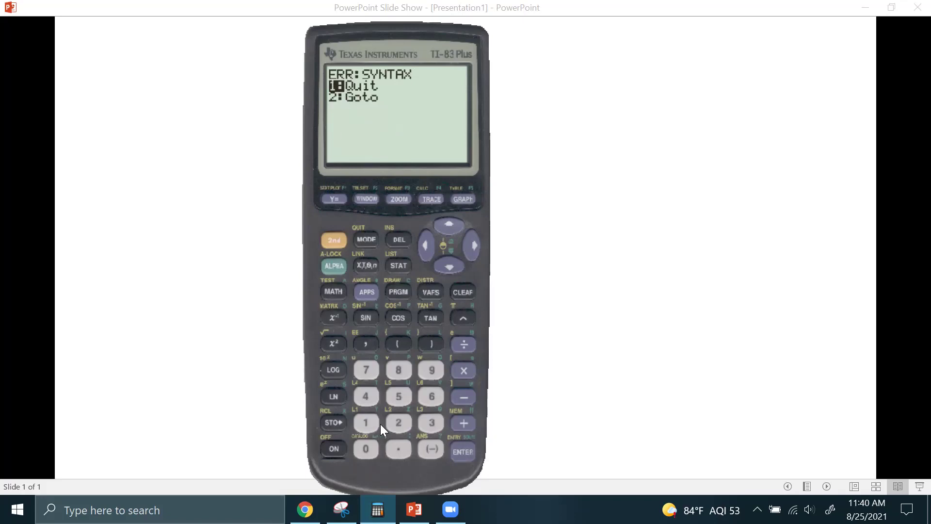
{"action": "left_click", "coordinate": [394, 421]}
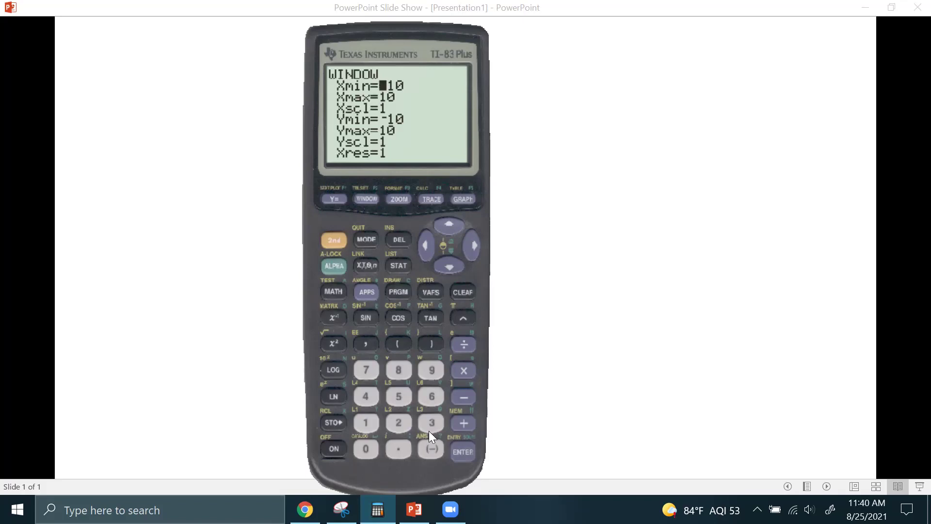
{"action": "left_click", "coordinate": [431, 450]}
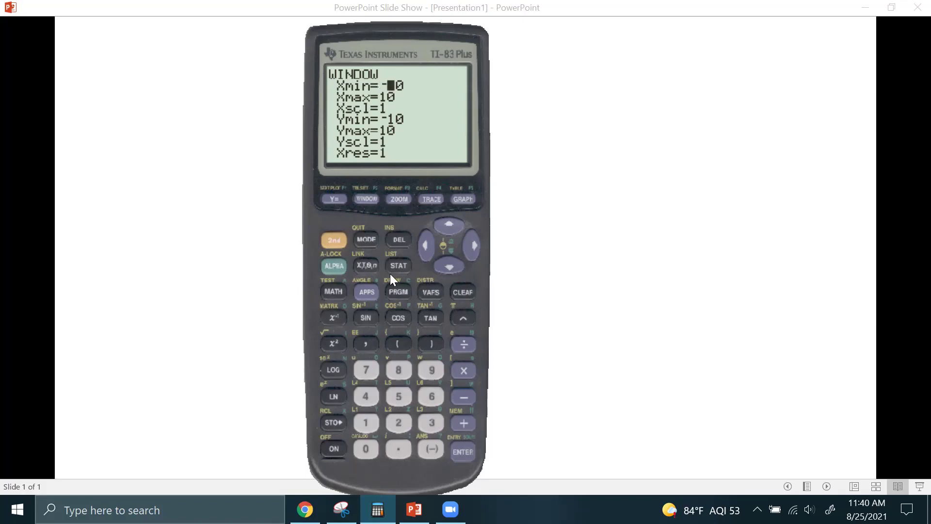
{"action": "left_click", "coordinate": [459, 444]}
{"action": "left_click", "coordinate": [329, 197]}
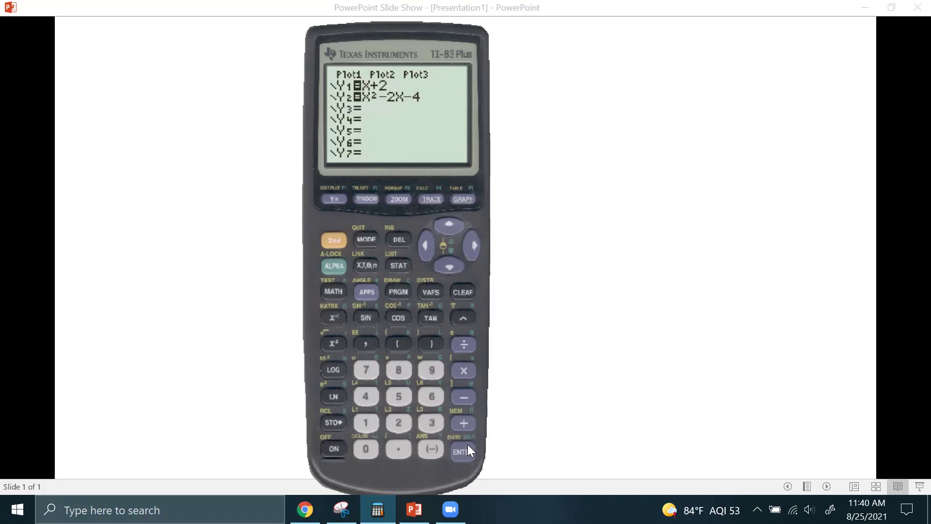
Step: Clear the X+2 and X²-2X-4 equations from Y1 and Y2
{"action": "left_click", "coordinate": [445, 265]}
{"action": "left_click", "coordinate": [446, 265]}
{"action": "left_click", "coordinate": [446, 265]}
{"action": "left_click", "coordinate": [449, 229]}
{"action": "left_click", "coordinate": [449, 229]}
{"action": "left_click", "coordinate": [449, 265]}
{"action": "left_click", "coordinate": [462, 292]}
{"action": "left_click", "coordinate": [443, 263]}
{"action": "left_click", "coordinate": [454, 290]}
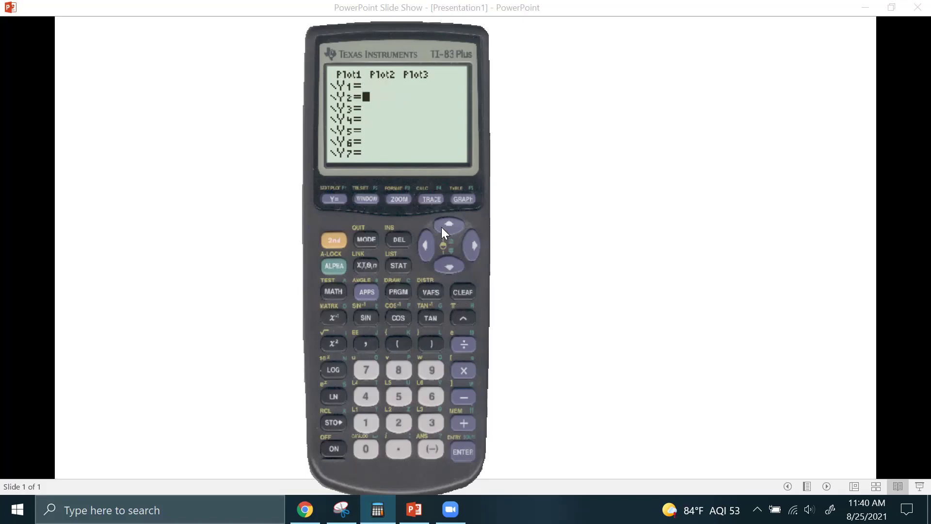
{"action": "left_click", "coordinate": [441, 227]}
Step: Enter Y1 = -3X and graph it
{"action": "left_click", "coordinate": [425, 445]}
{"action": "left_click", "coordinate": [425, 420]}
{"action": "left_click", "coordinate": [358, 264]}
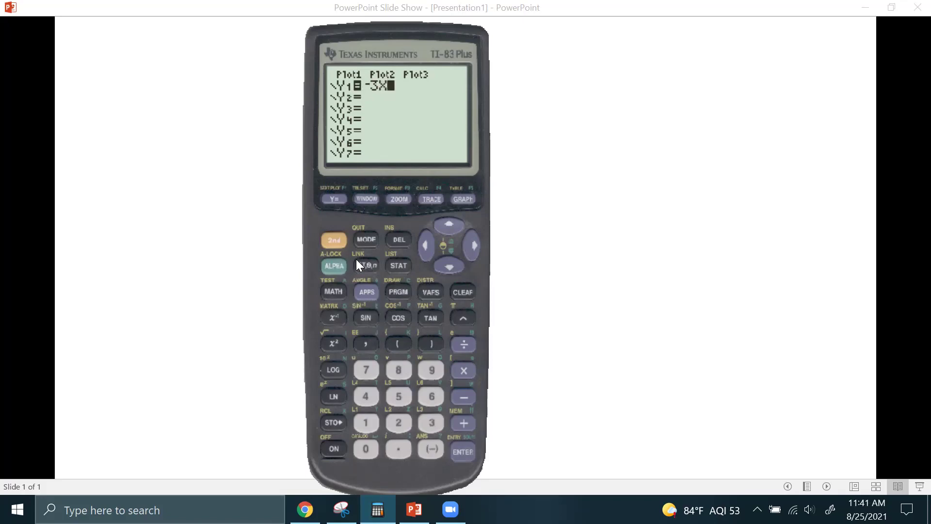
{"action": "left_click", "coordinate": [463, 201]}
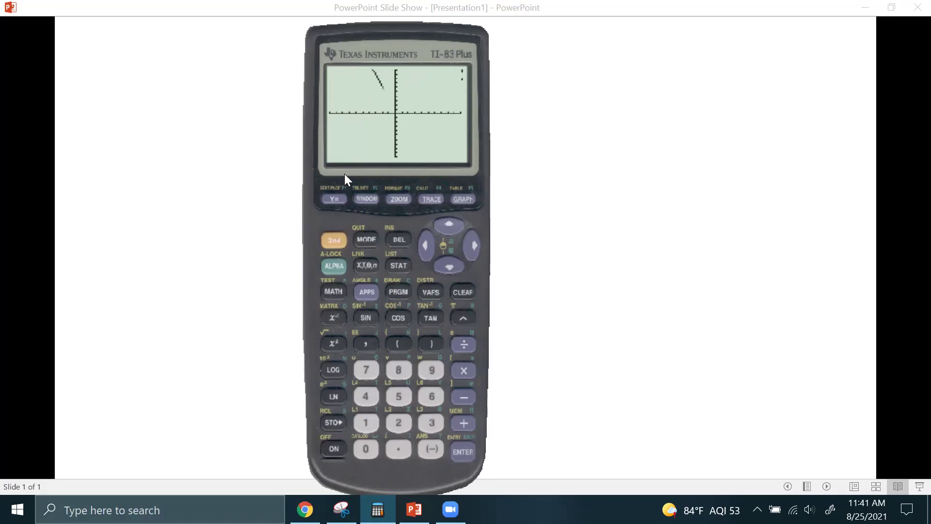
Step: Add Y2 = X-3 and graph both lines together
{"action": "left_click", "coordinate": [330, 199]}
{"action": "left_click", "coordinate": [443, 262]}
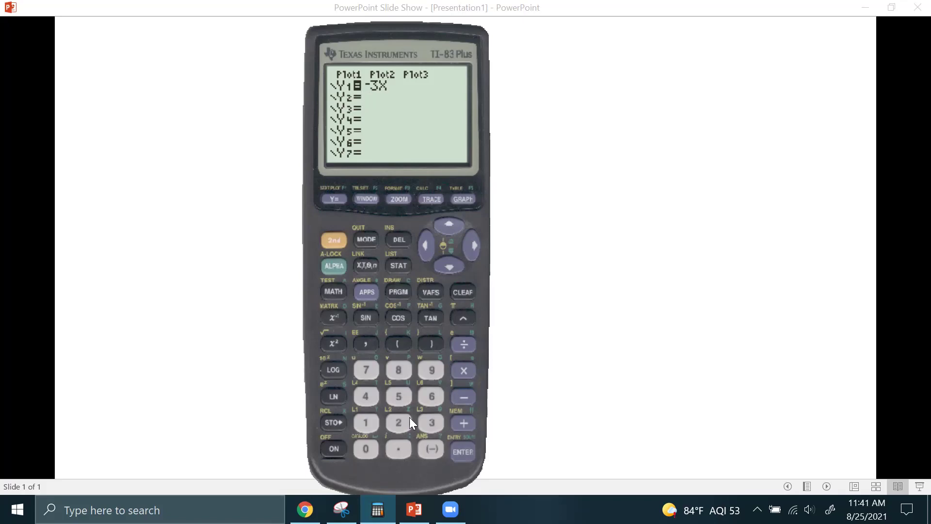
{"action": "left_click", "coordinate": [361, 264]}
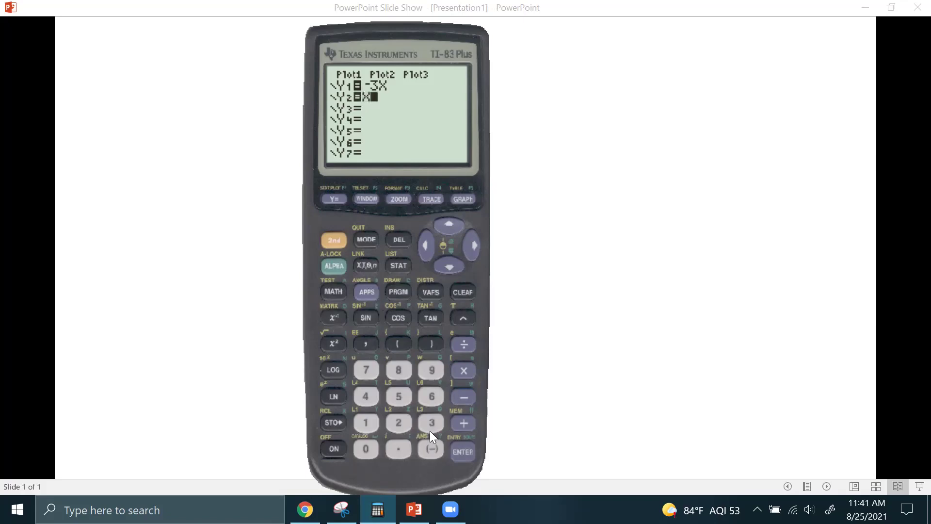
{"action": "left_click", "coordinate": [460, 395]}
{"action": "left_click", "coordinate": [433, 421]}
{"action": "left_click", "coordinate": [459, 449]}
{"action": "left_click", "coordinate": [461, 197]}
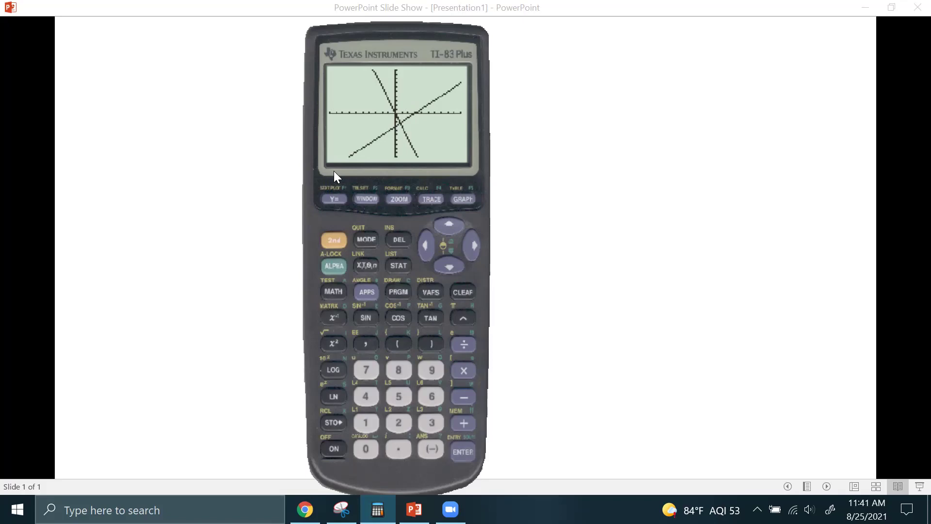
Step: Change Y1 from -3X to X-3 and regraph
{"action": "left_click", "coordinate": [331, 198]}
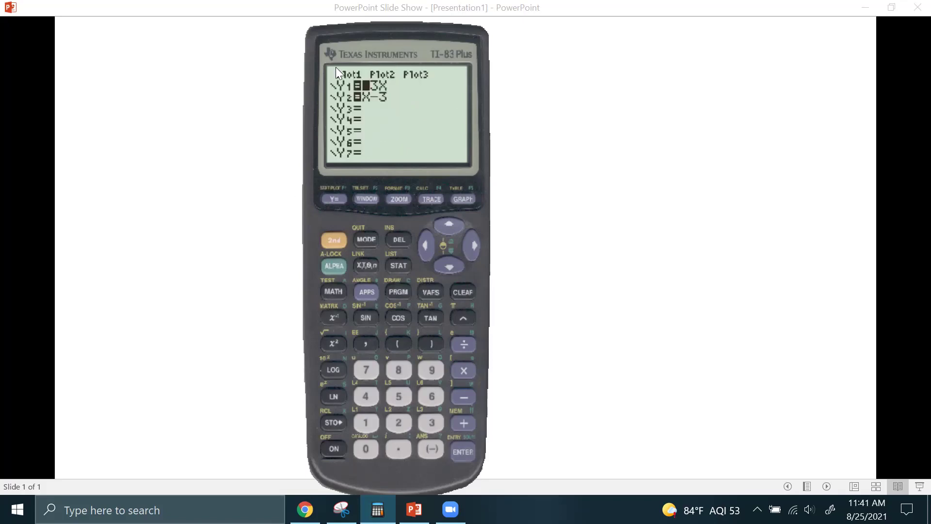
{"action": "left_click", "coordinate": [458, 293]}
{"action": "left_click", "coordinate": [359, 260]}
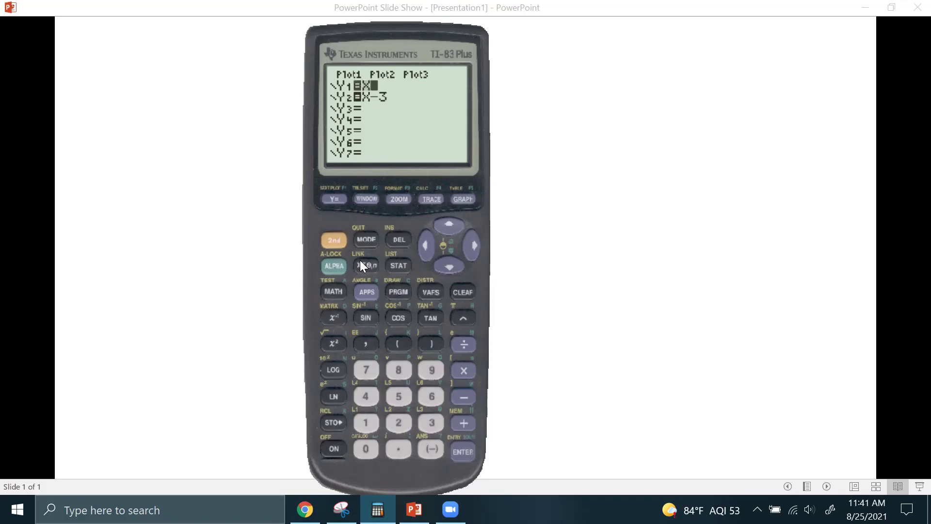
{"action": "left_click", "coordinate": [430, 447]}
{"action": "left_click", "coordinate": [431, 429]}
{"action": "left_click", "coordinate": [466, 199]}
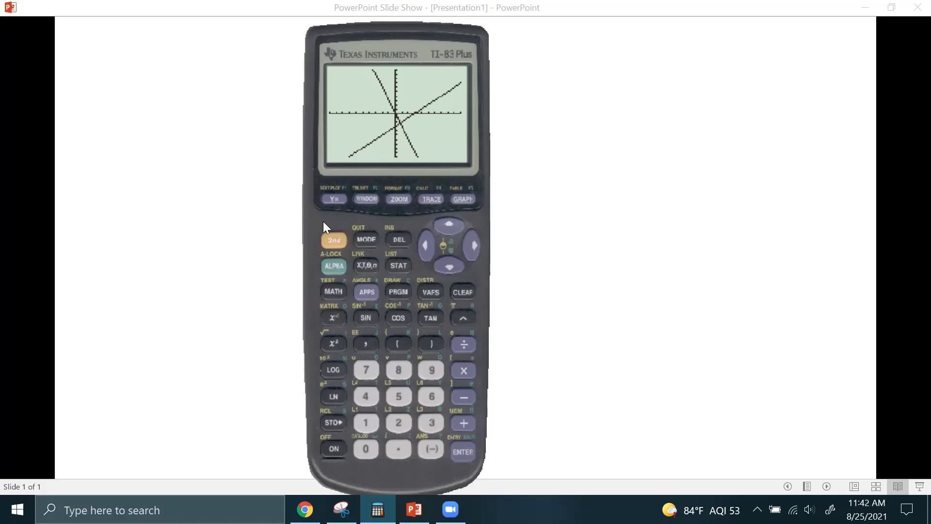
{"action": "left_click", "coordinate": [335, 199]}
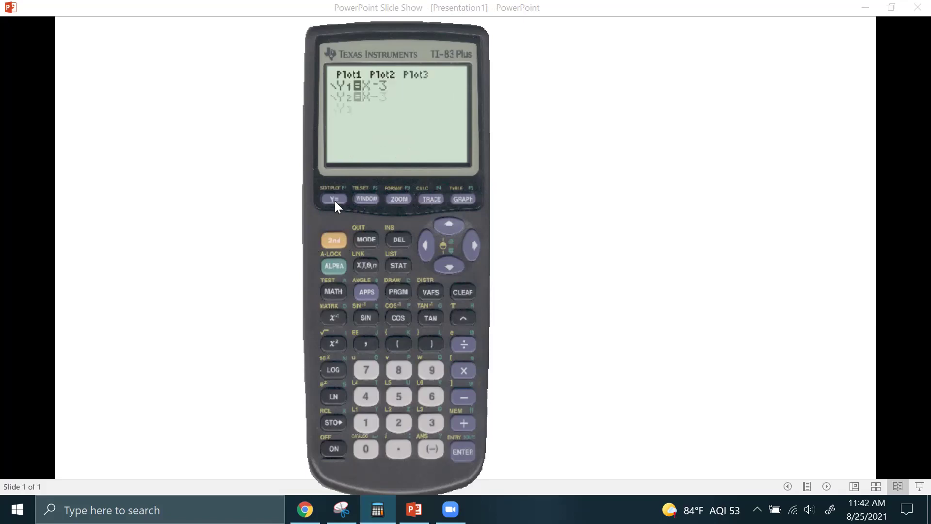
Step: Erase both X-3 equations from Y1 and Y2, then QUIT to the home screen
{"action": "left_click", "coordinate": [457, 290]}
{"action": "left_click", "coordinate": [447, 266]}
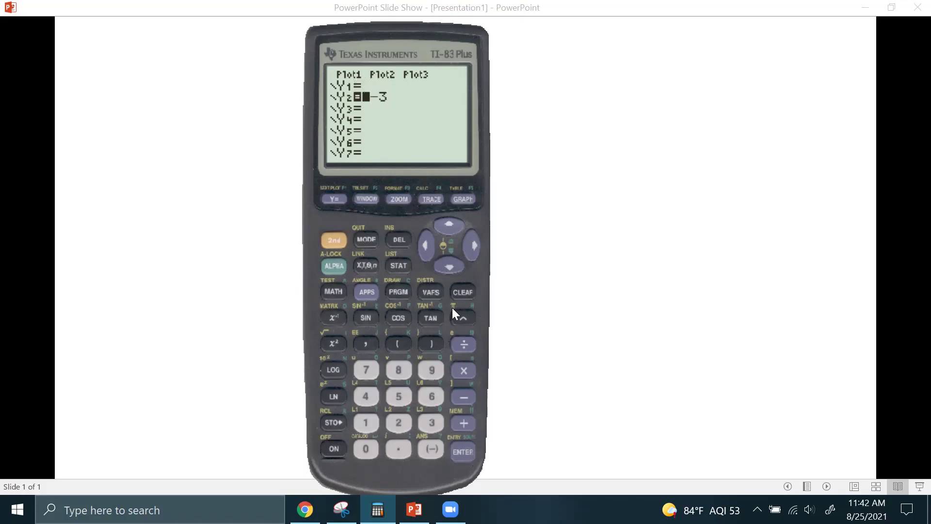
{"action": "left_click", "coordinate": [454, 291]}
{"action": "left_click", "coordinate": [333, 241]}
{"action": "left_click", "coordinate": [365, 240]}
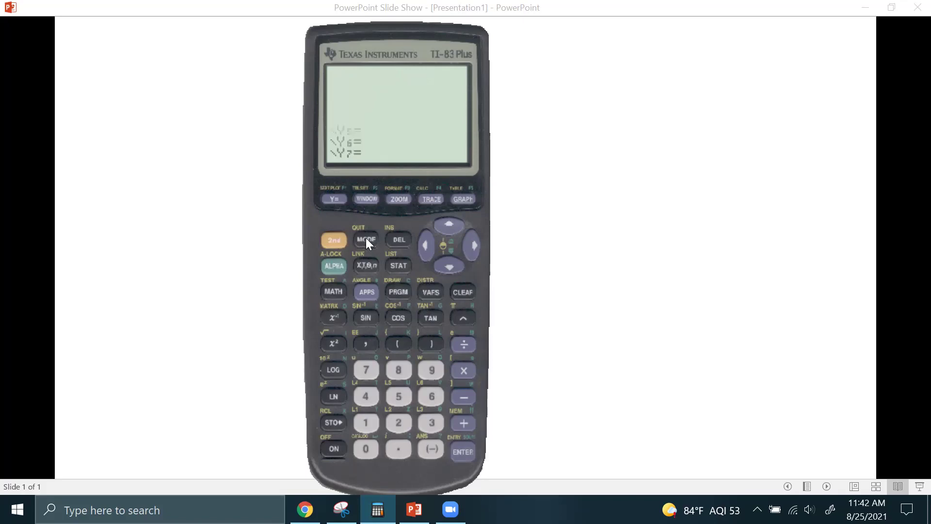